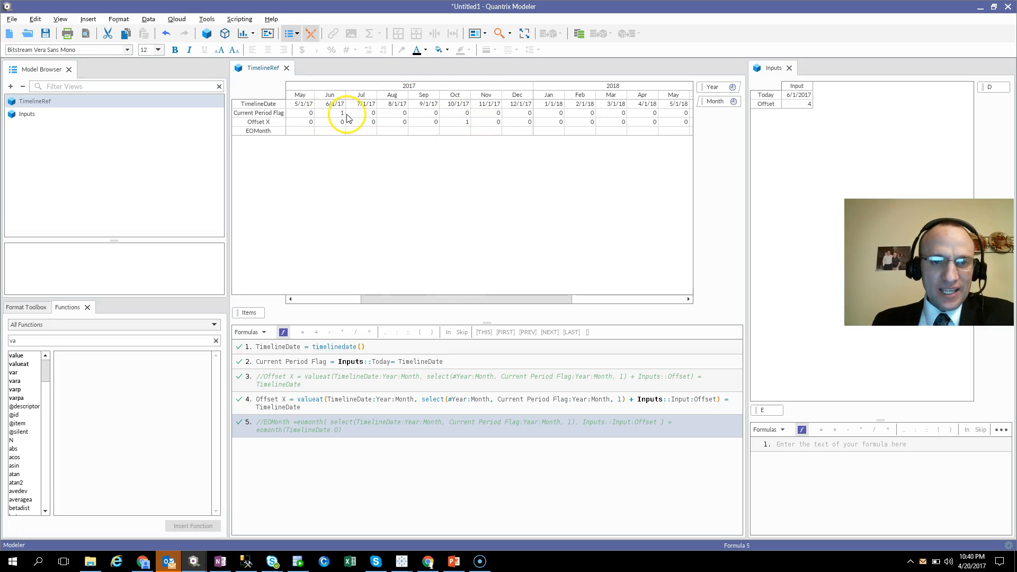
# Examine the Today and Offset inputs against the Current Period Flag and Offset X rows, re-entering 4 as the Offset.
pyautogui.click(336, 113)
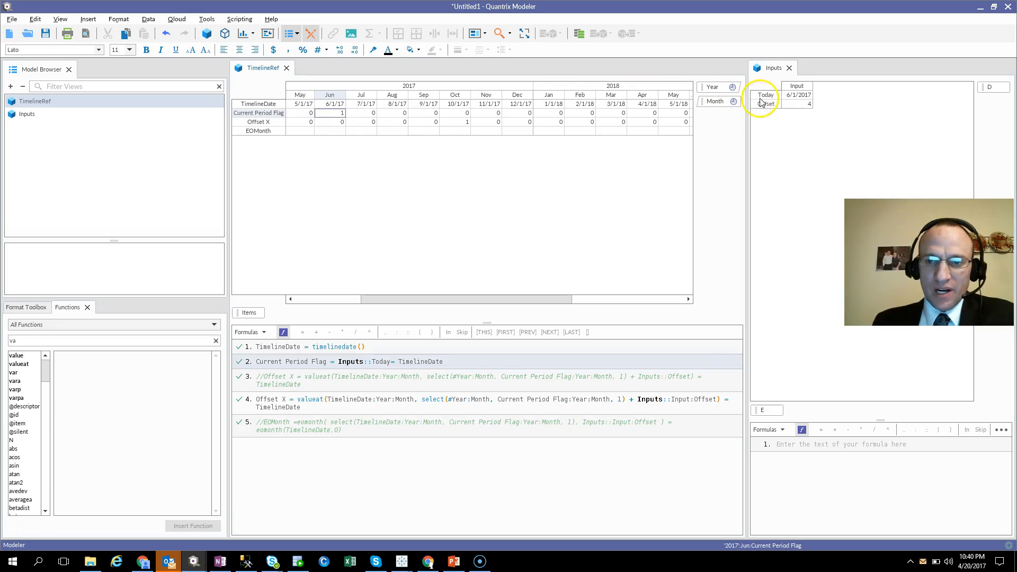
pyautogui.click(800, 96)
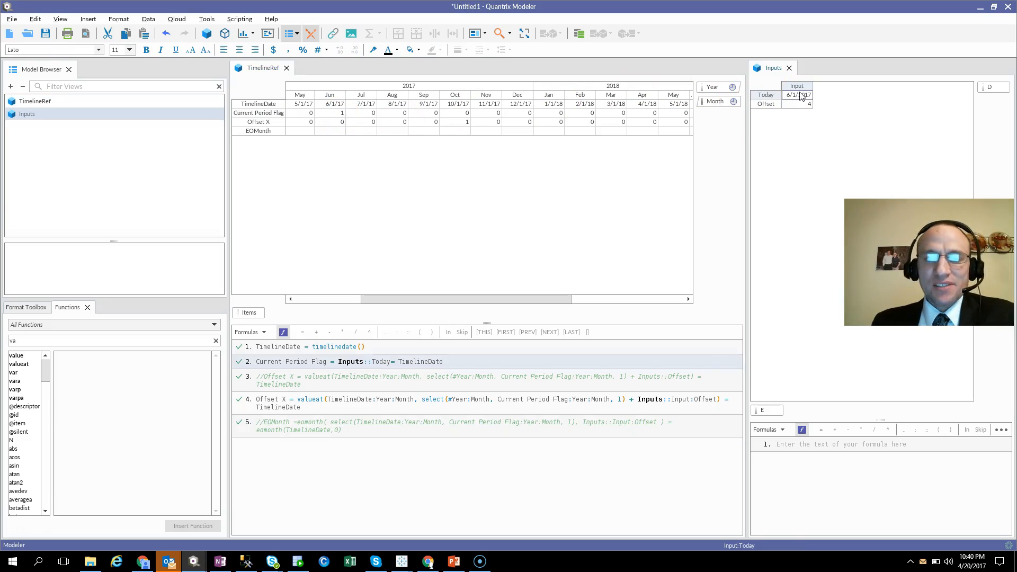
pyautogui.click(341, 115)
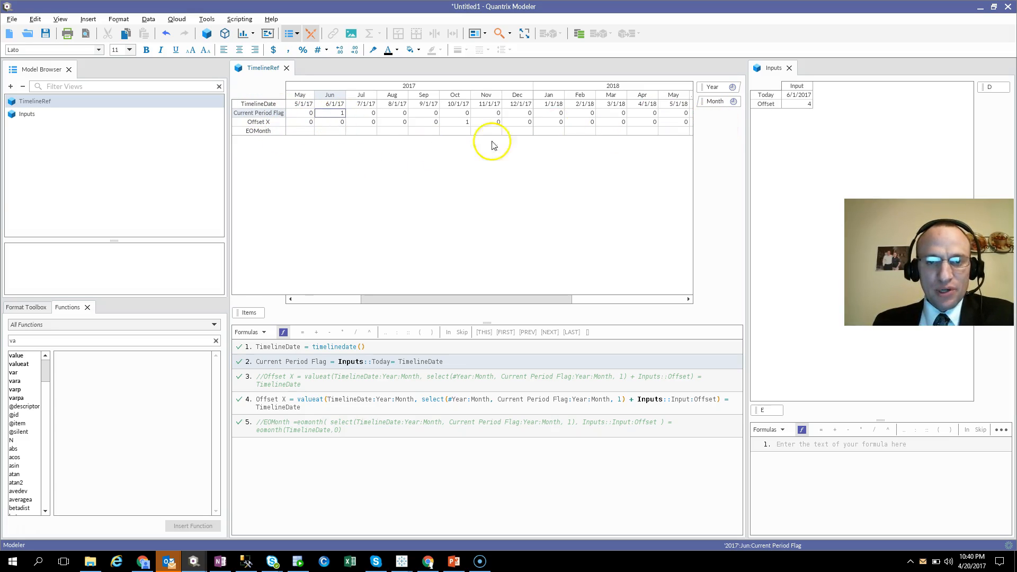
pyautogui.click(795, 104)
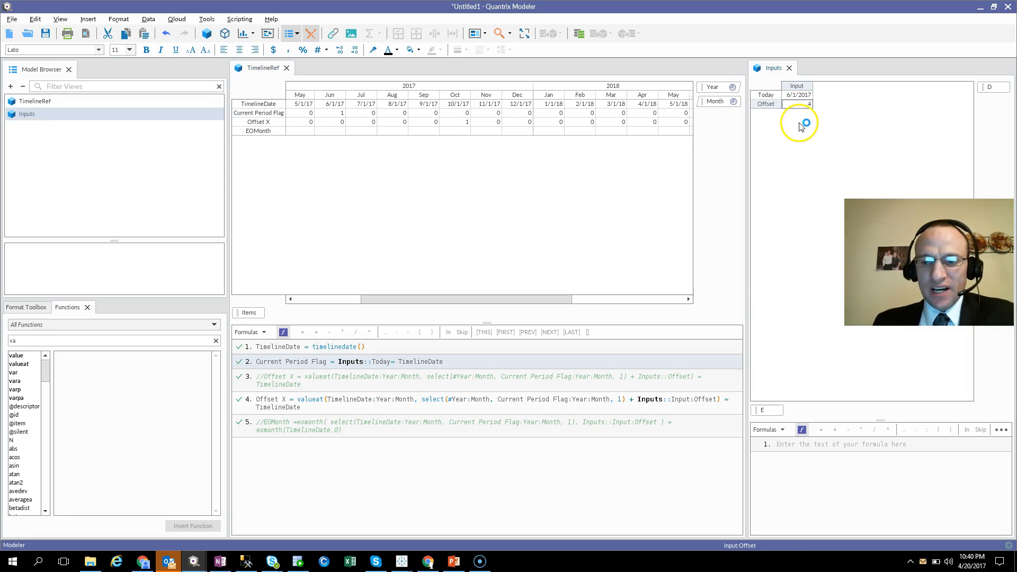
pyautogui.write('4')
pyautogui.press('Return')
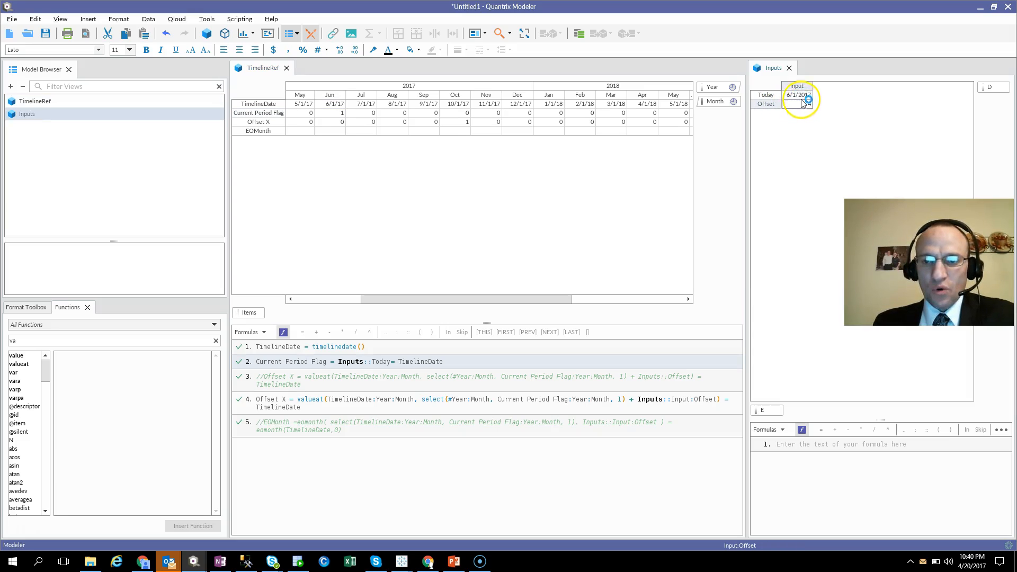
pyautogui.click(453, 123)
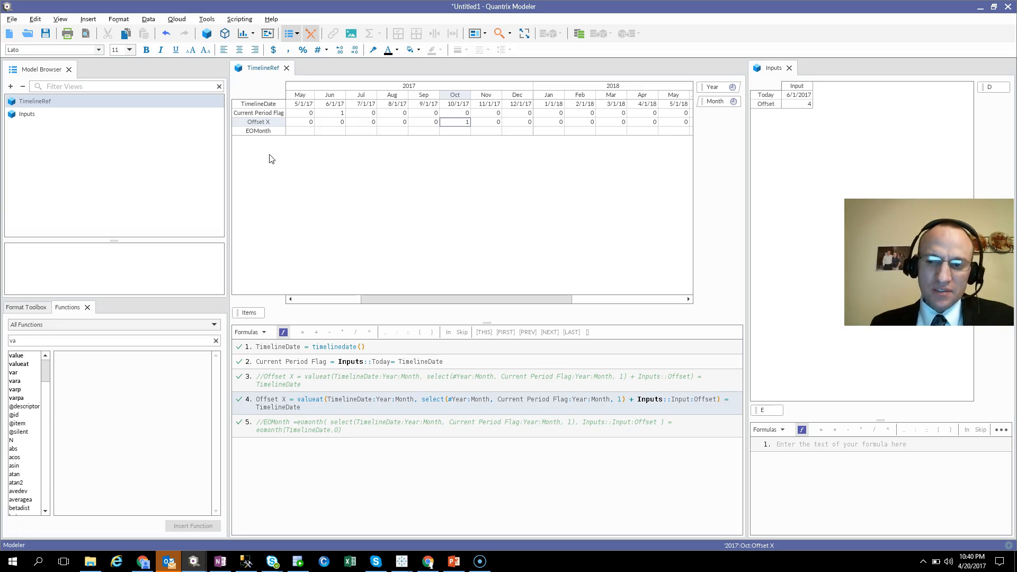
# Start a formula for the EOMonth row with eomonth(select( and TimelineDate:year:month as the value list.
pyautogui.click(259, 131)
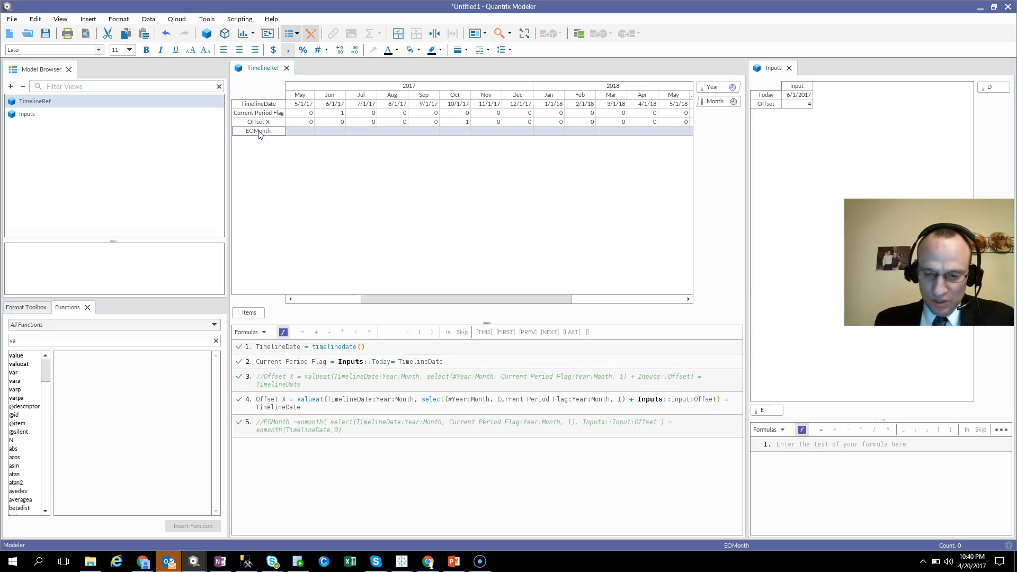
pyautogui.press('=')
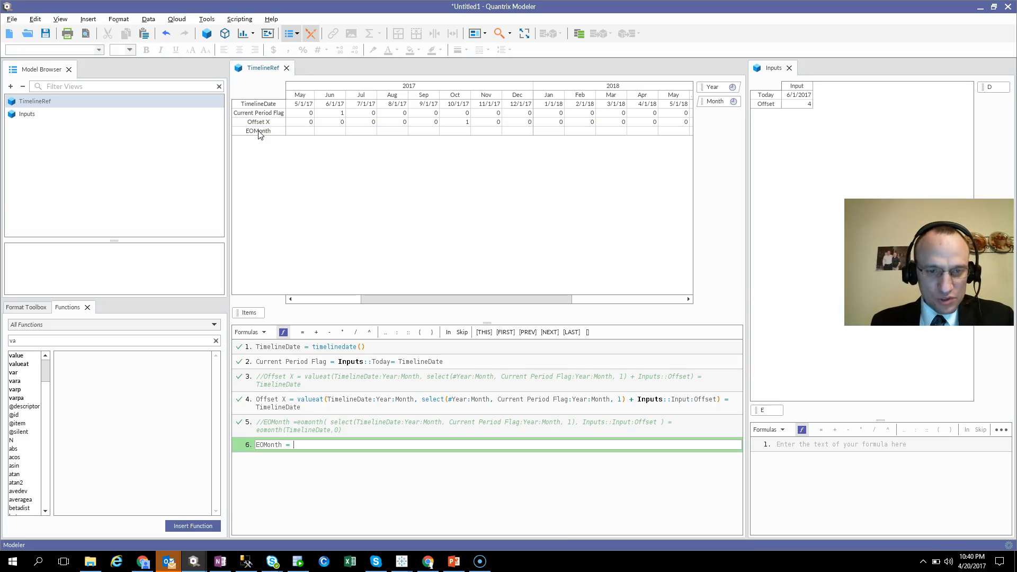
pyautogui.write('eomonth(')
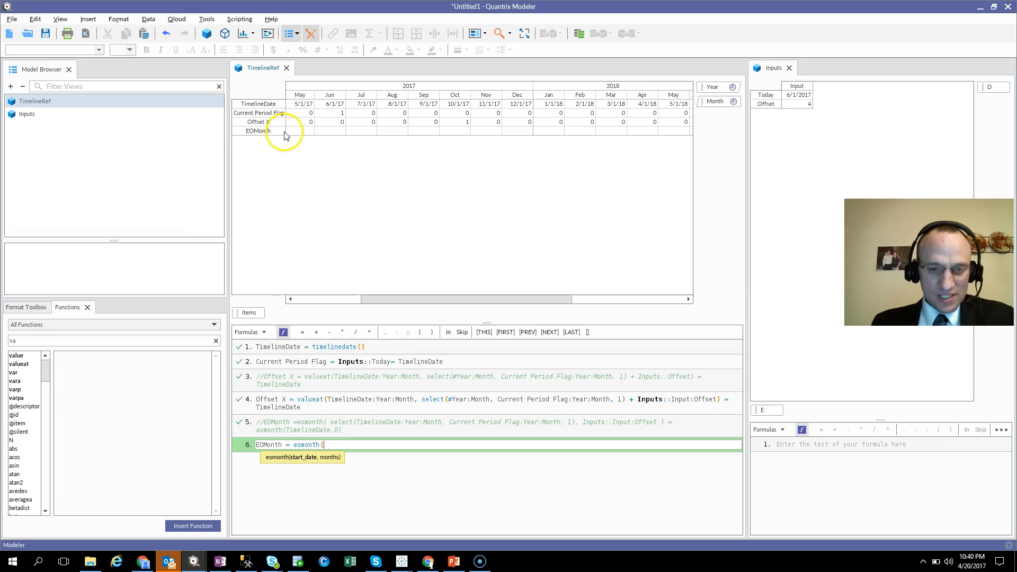
pyautogui.write('select(')
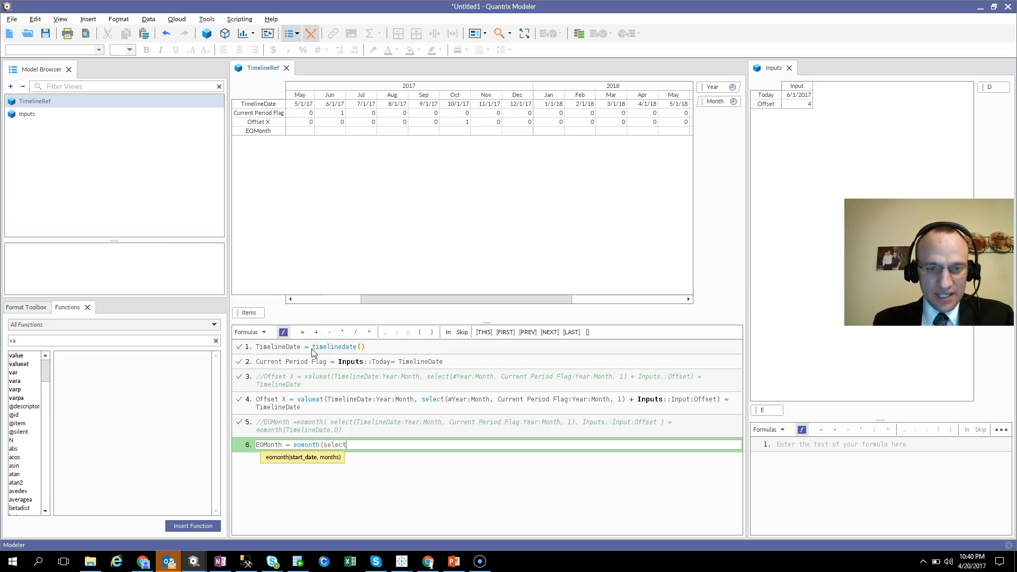
pyautogui.click(265, 104)
pyautogui.write(':year:month,')
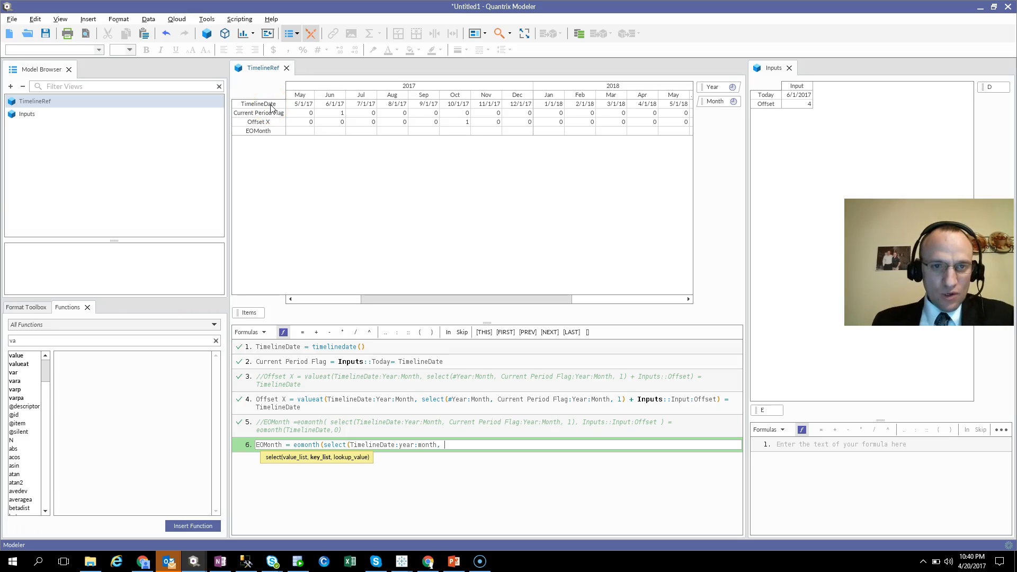
# Complete the EOMonth formula with Current Period Flag:year:month as key list, lookup value 1, and Inputs::Input:Offset as the months argument.
pyautogui.click(270, 116)
pyautogui.write(':yea')
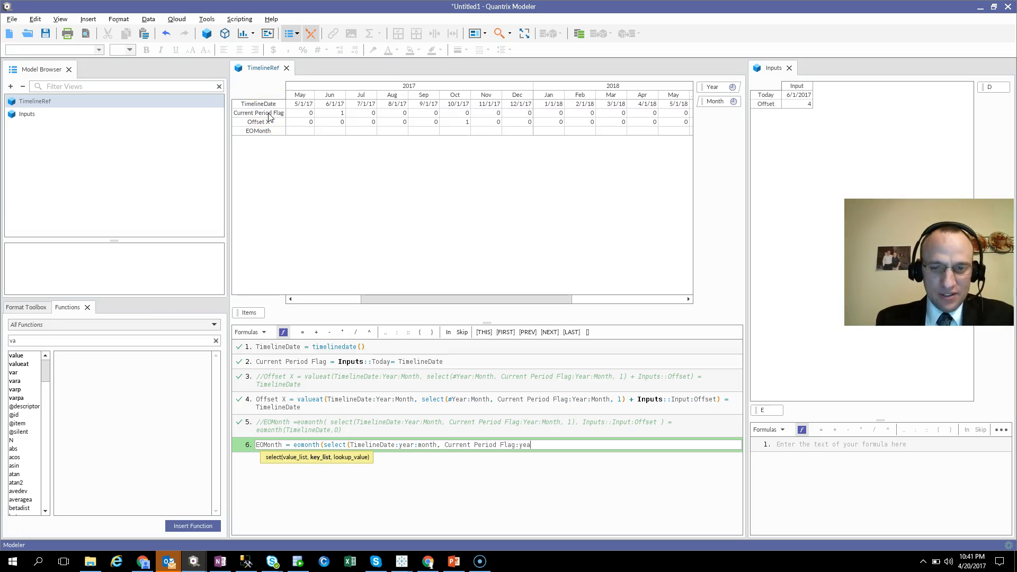
pyautogui.write('r:month, 1')
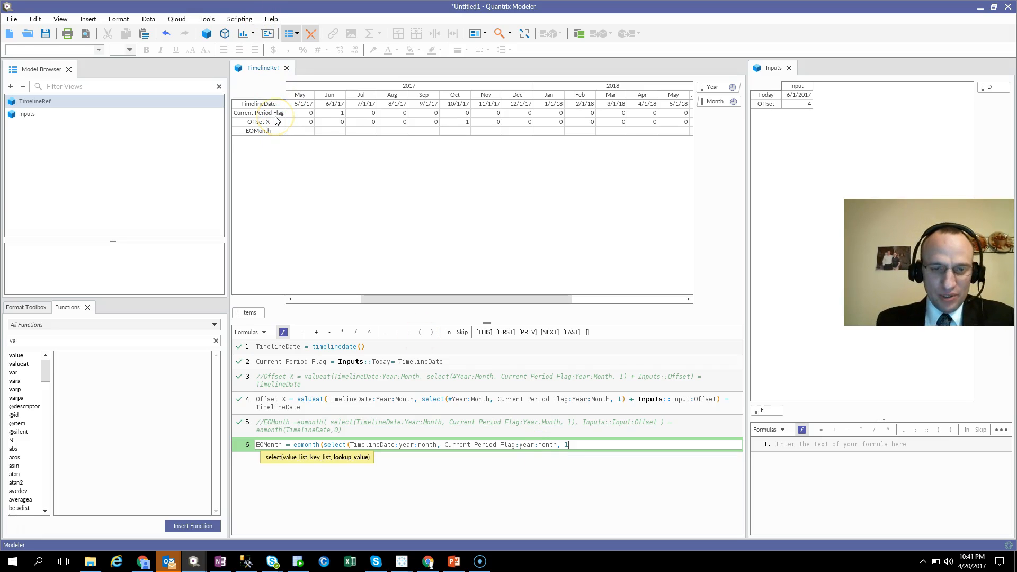
pyautogui.write(')')
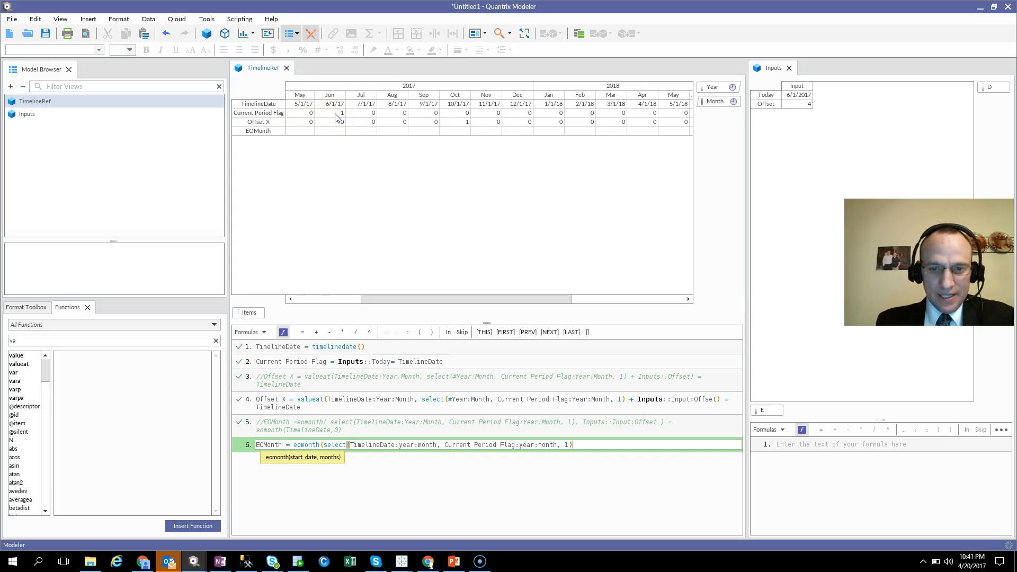
pyautogui.write(',')
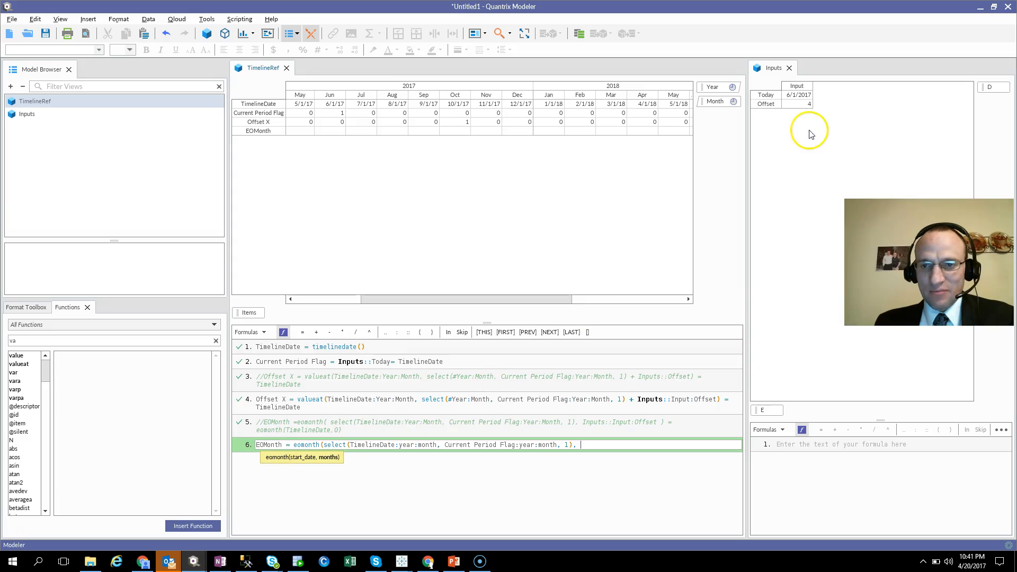
pyautogui.click(785, 106)
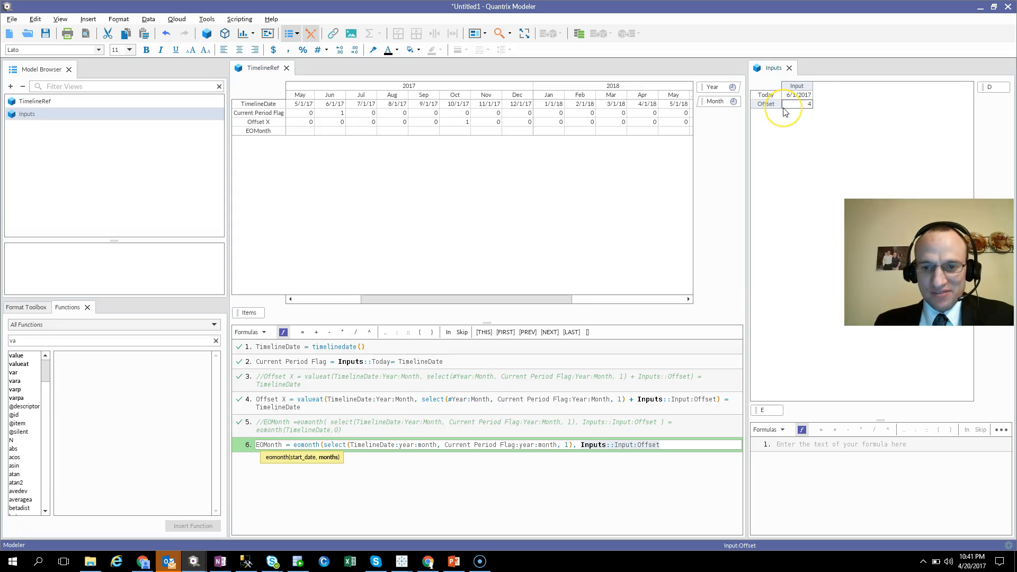
pyautogui.write(')')
pyautogui.press('Return')
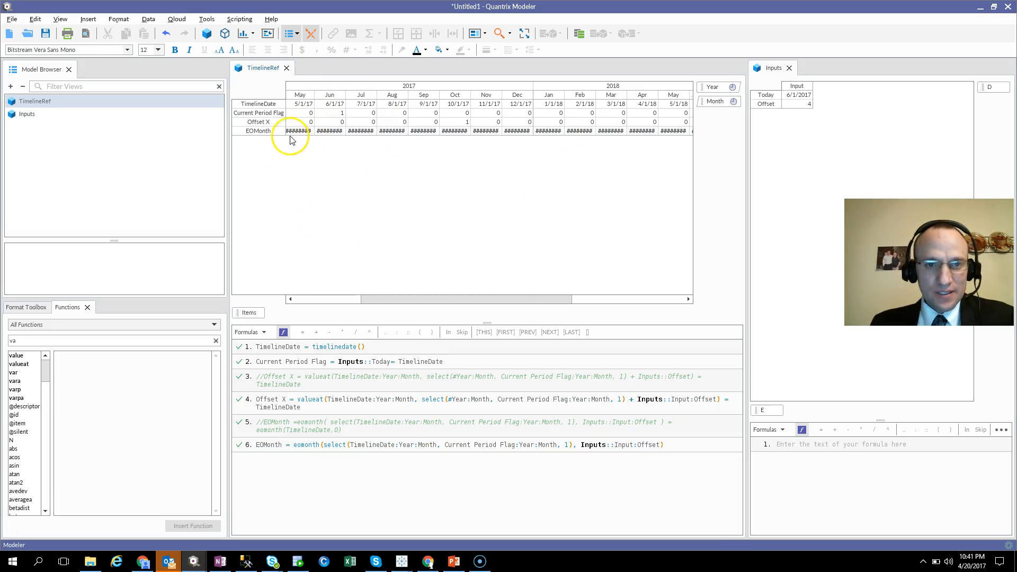
# Format the EOMonth row as dates with a two-digit year and check the October 2017 cell.
pyautogui.click(265, 131)
pyautogui.click(326, 50)
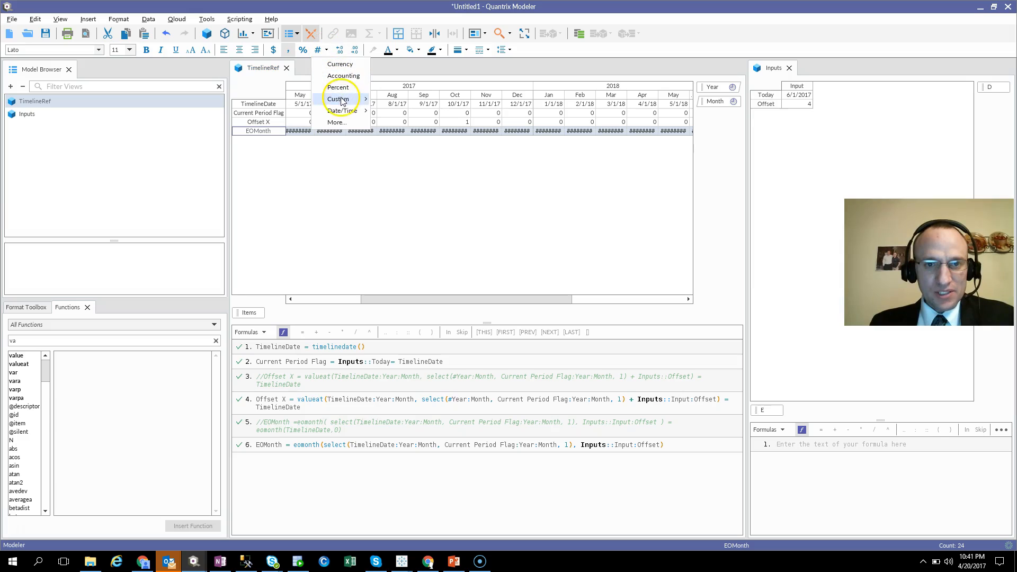
pyautogui.moveTo(355, 118)
pyautogui.click(406, 113)
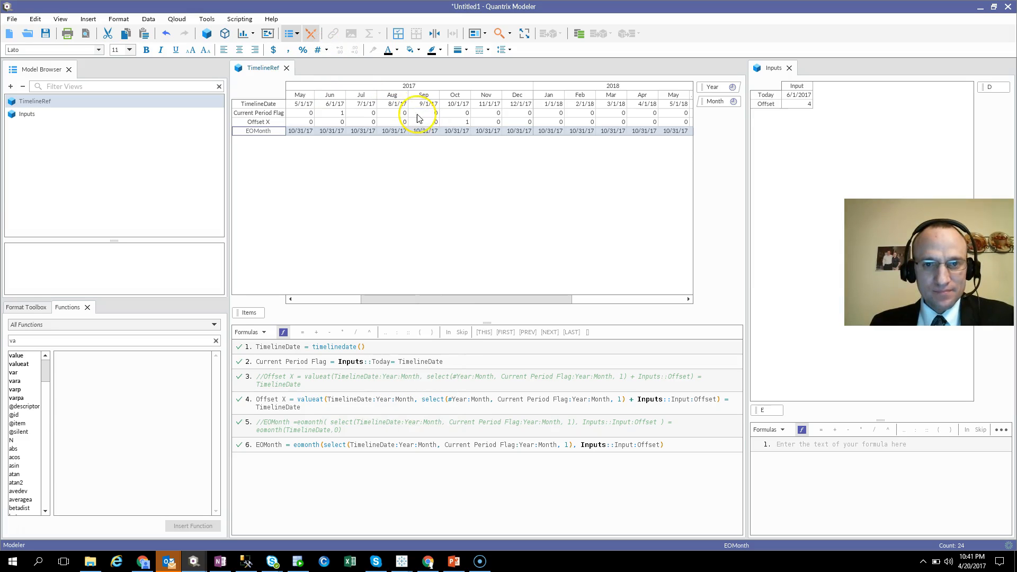
pyautogui.click(456, 131)
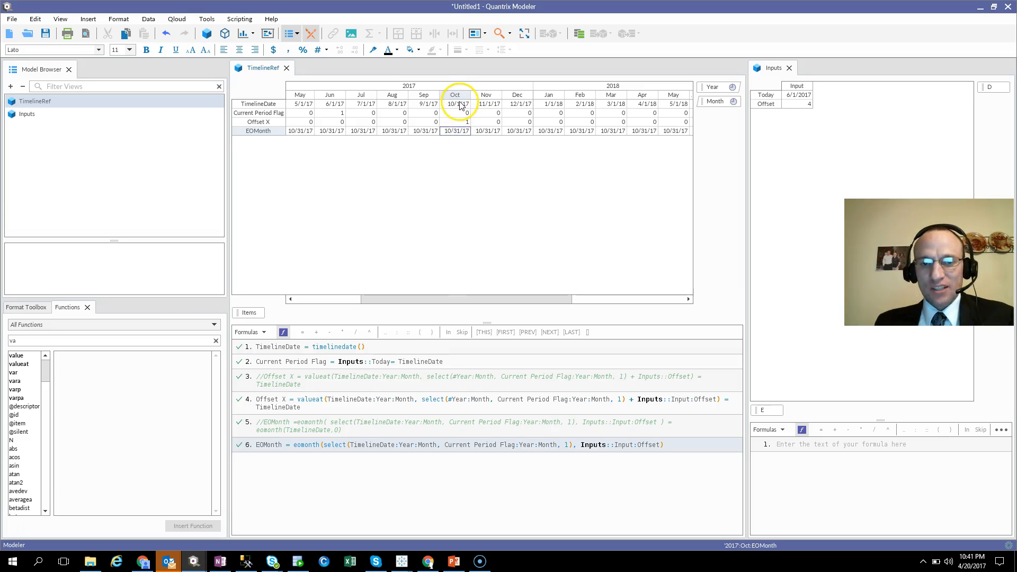
# Extend the EOMonth formula with the comparison = eomonth(TimelineDate, 0).
pyautogui.click(678, 445)
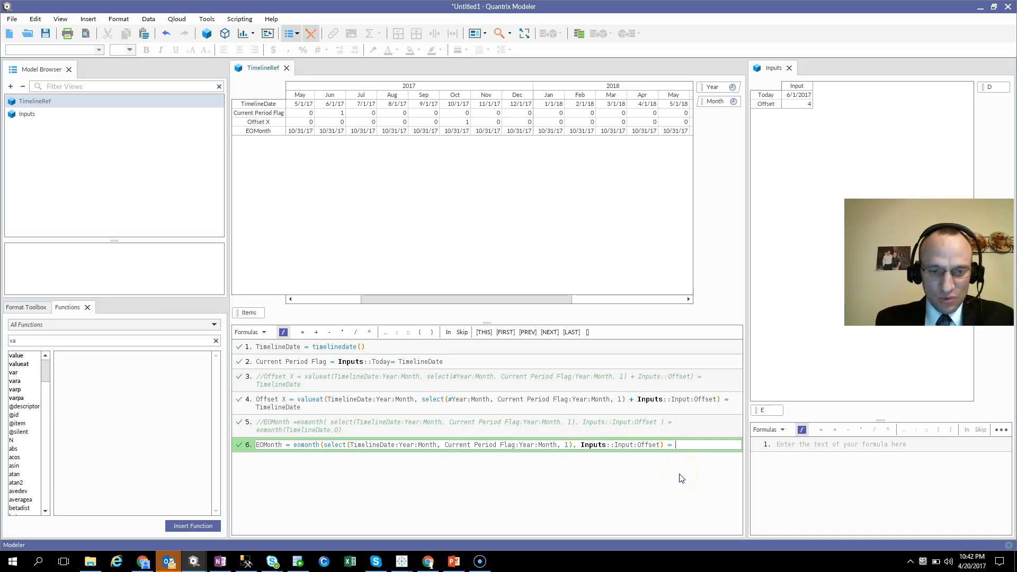
pyautogui.write('th(')
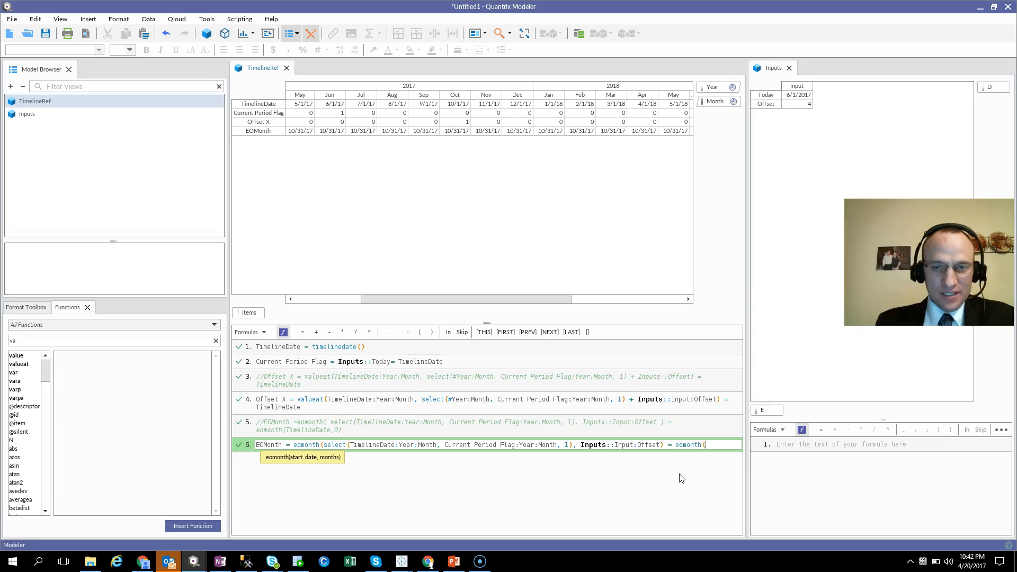
pyautogui.click(259, 104)
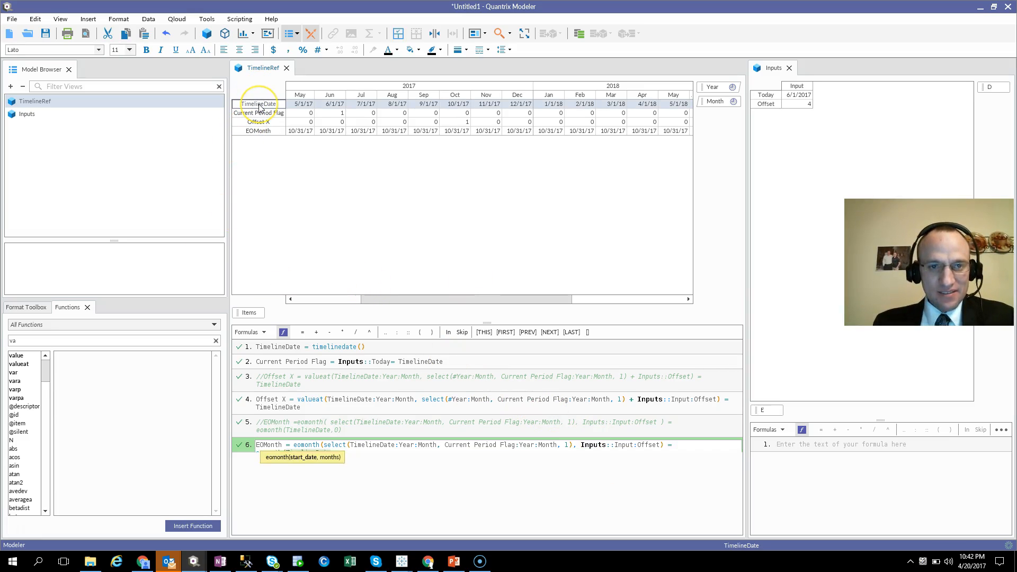
pyautogui.write(', ')
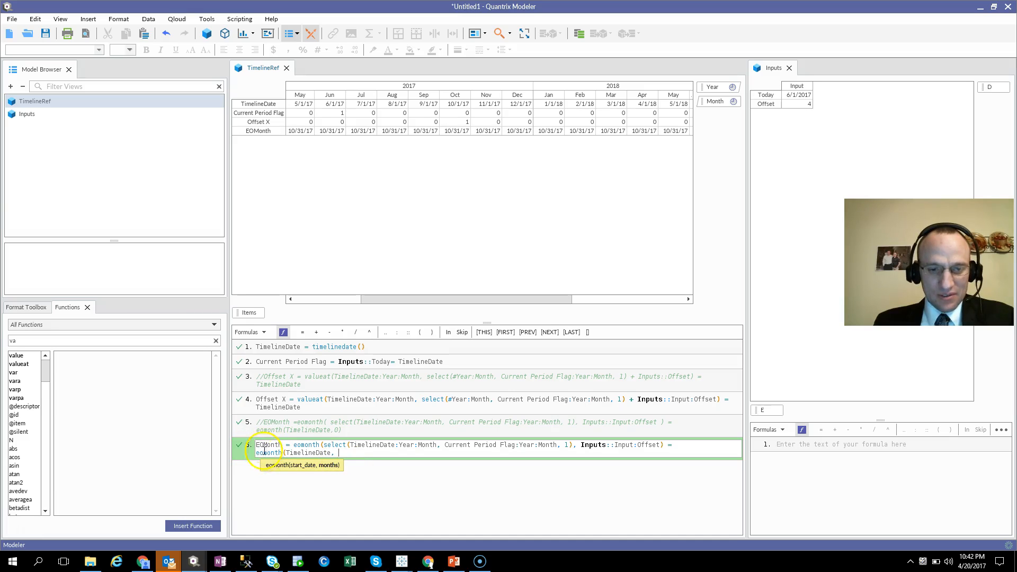
pyautogui.write('0)')
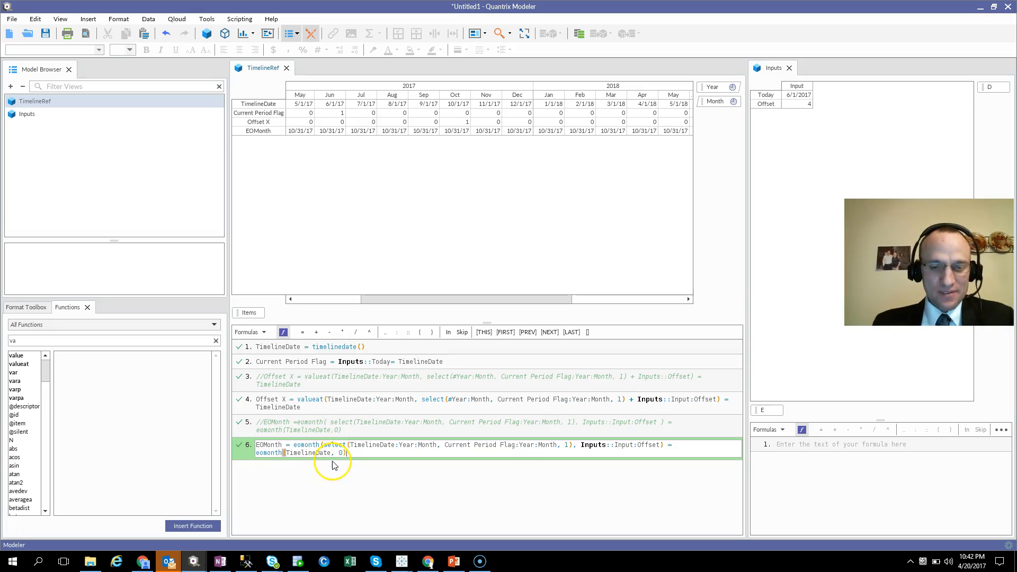
pyautogui.press('Return')
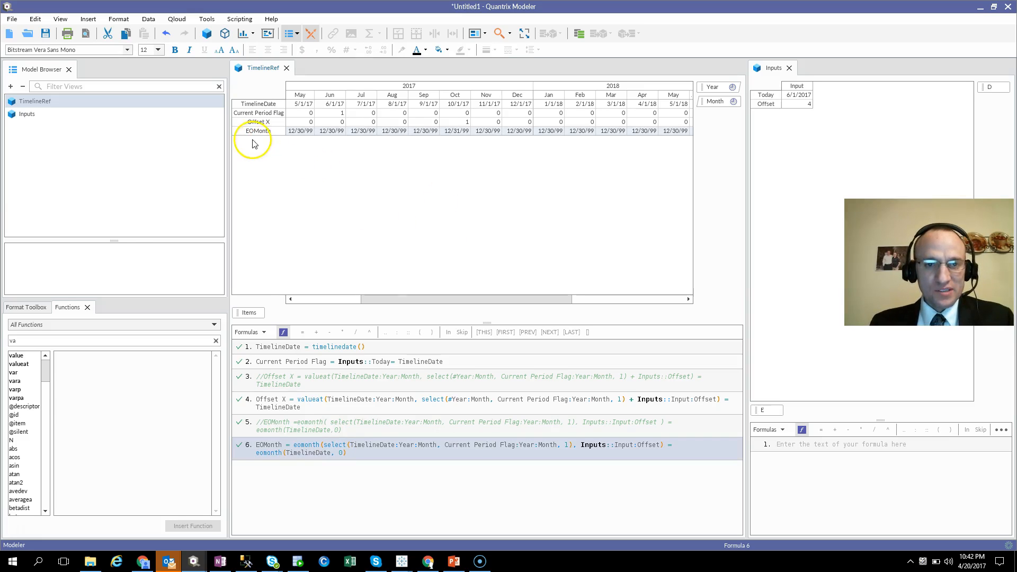
# Format the EOMonth row as plain numbers without decimals and check the October 2017 cell.
pyautogui.click(257, 132)
pyautogui.click(291, 51)
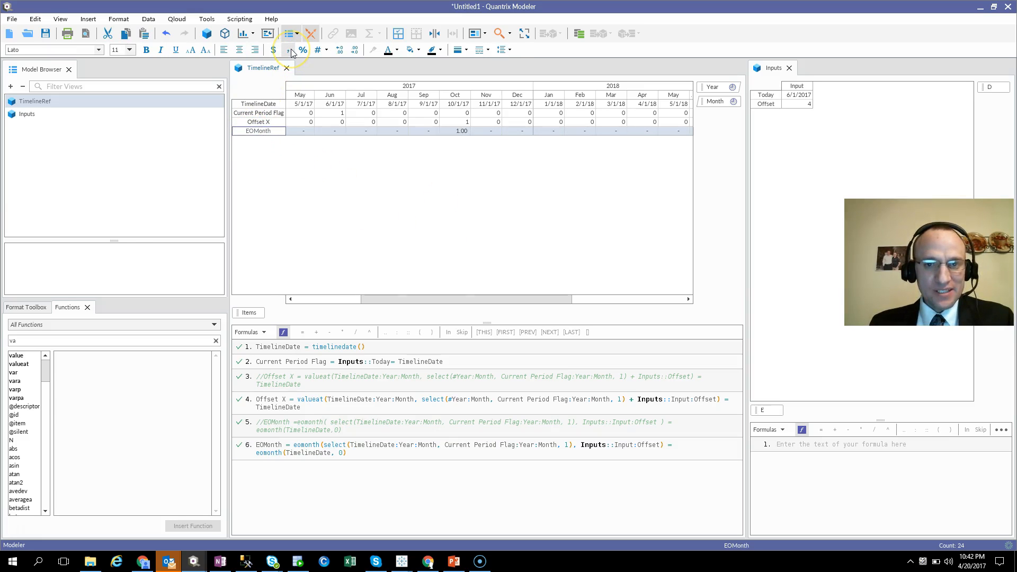
pyautogui.click(456, 132)
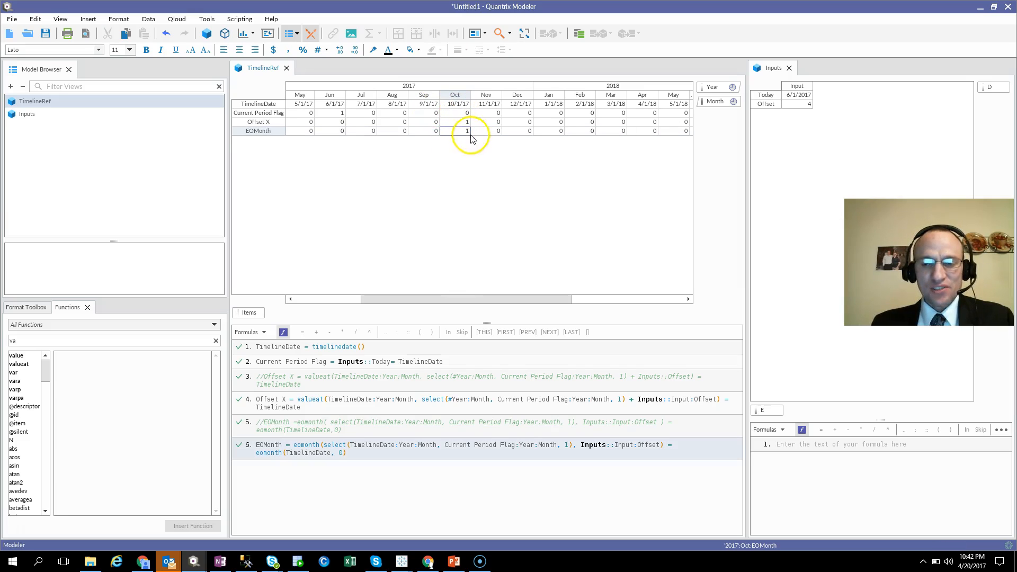
# Set the Offset input to 2 and check the EOMonth flag for August 2017.
pyautogui.click(804, 104)
pyautogui.write('2')
pyautogui.press('Return')
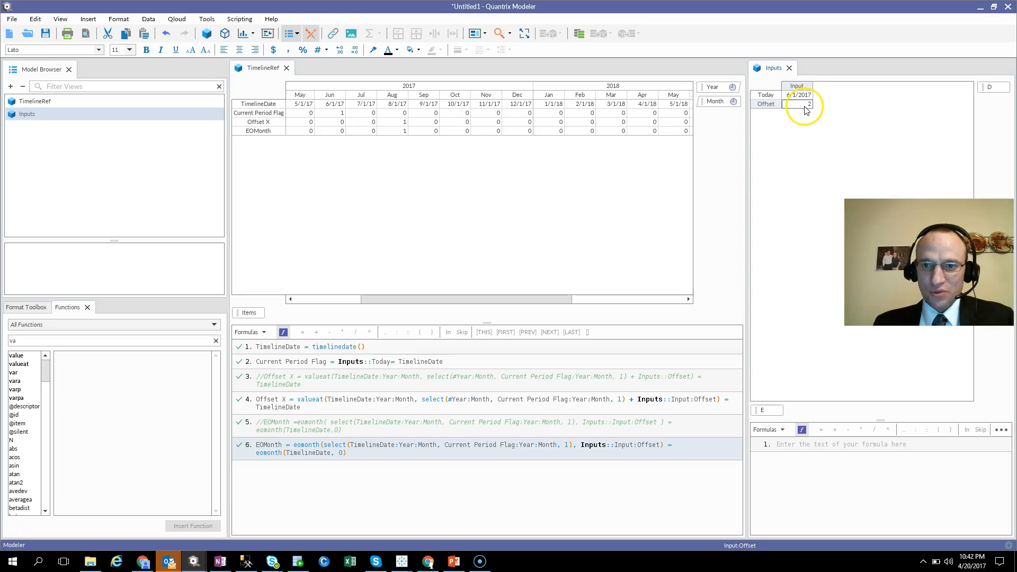
pyautogui.click(394, 133)
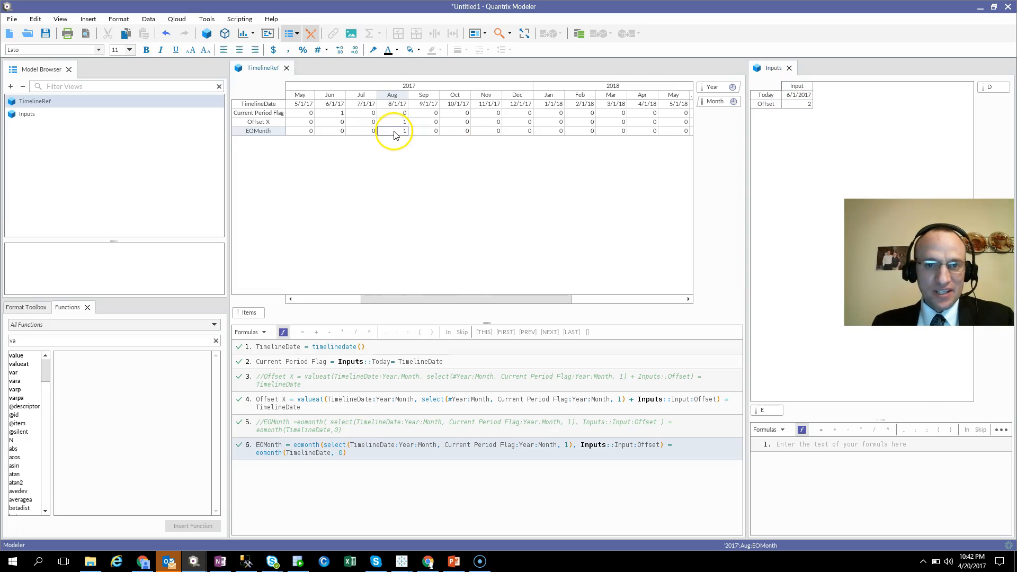
# Set the Offset input to 10 and check the EOMonth flag for April 2018.
pyautogui.click(801, 104)
pyautogui.write('10')
pyautogui.press('Return')
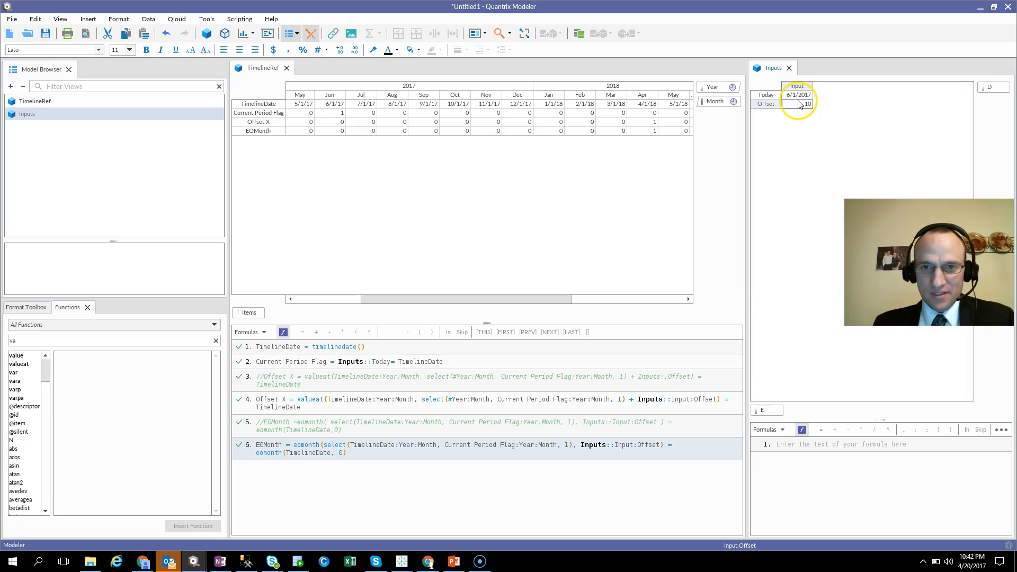
pyautogui.click(642, 133)
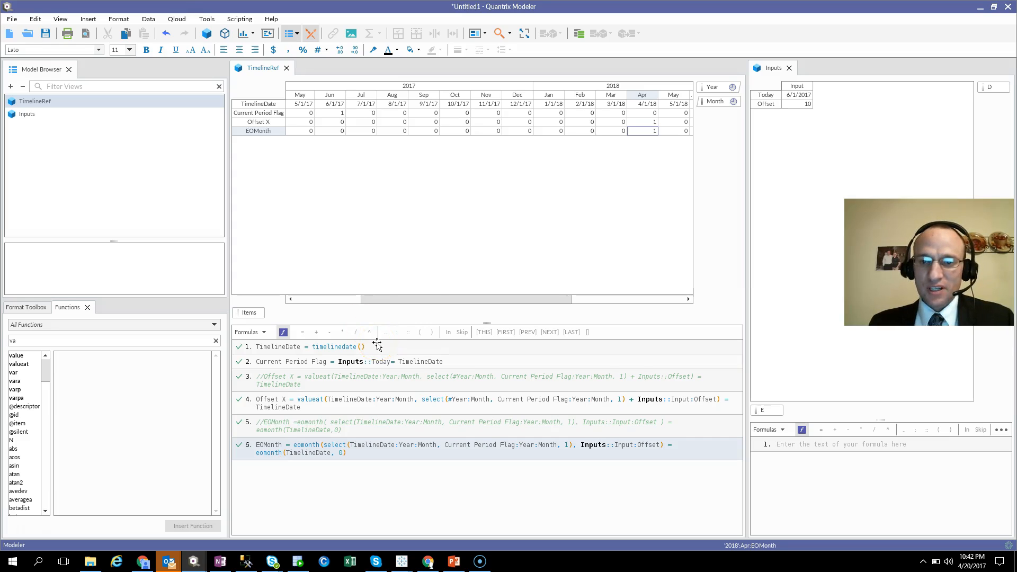
# Switch to the PowerPoint presentation with the contact slide.
pyautogui.hotkey('alt', 'Tab')
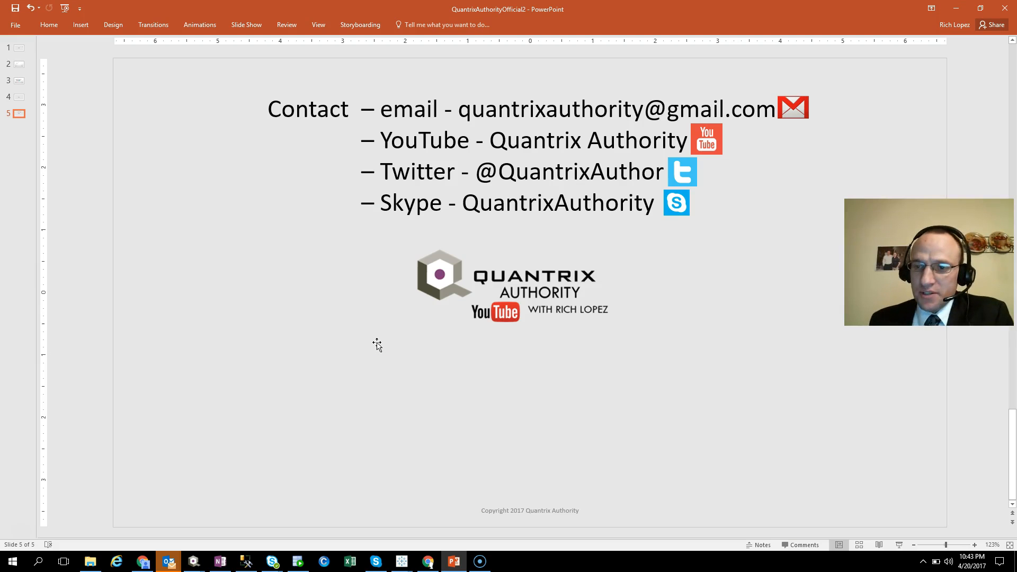